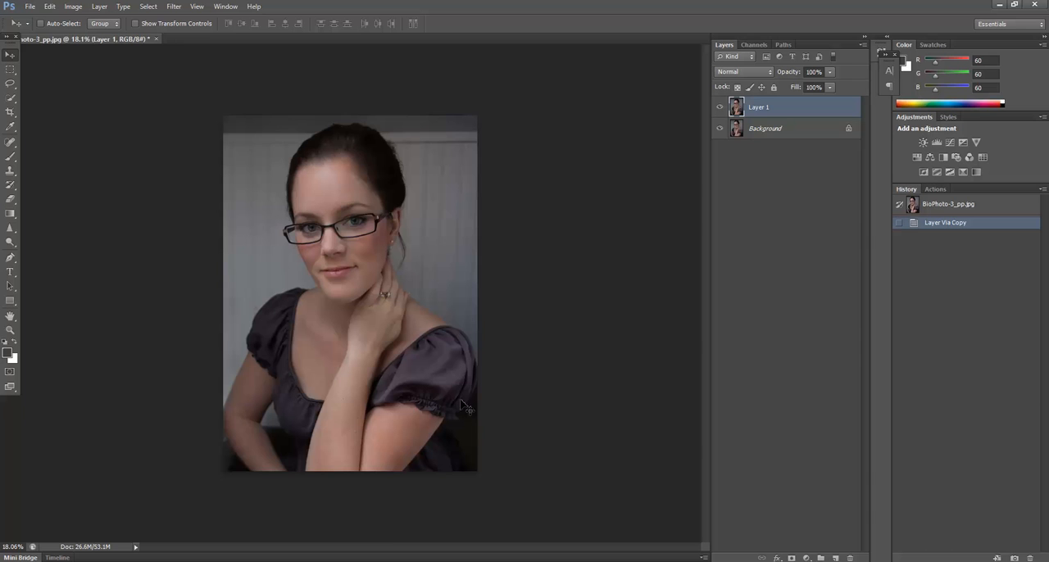
# Step: Slim the upper arm below the ruffled sleeve on Layer 1 by pushing its outer edge inward with the Liquify filter
pyautogui.scroll(1, 445, 513)
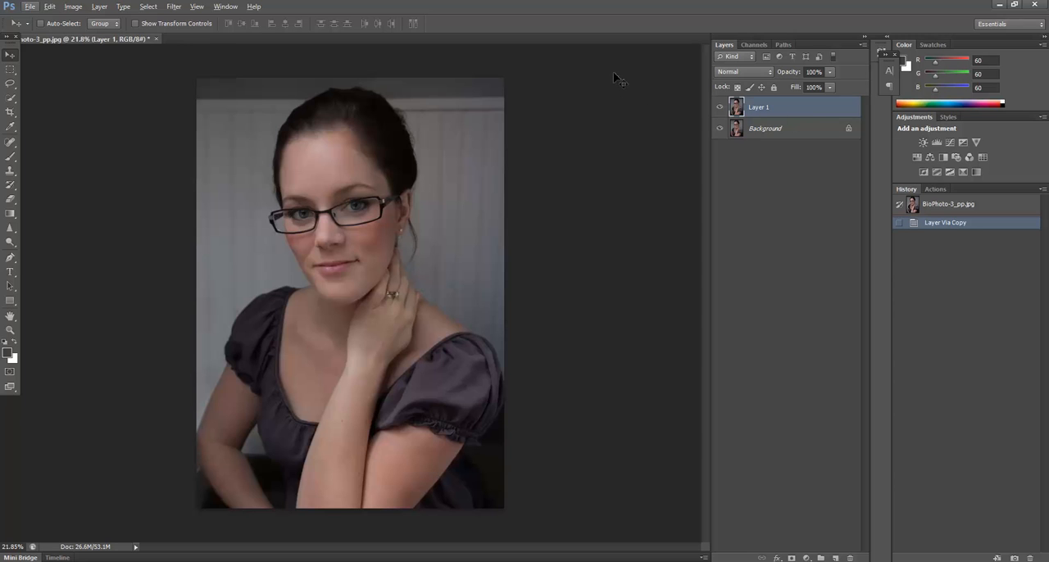
pyautogui.click(175, 7)
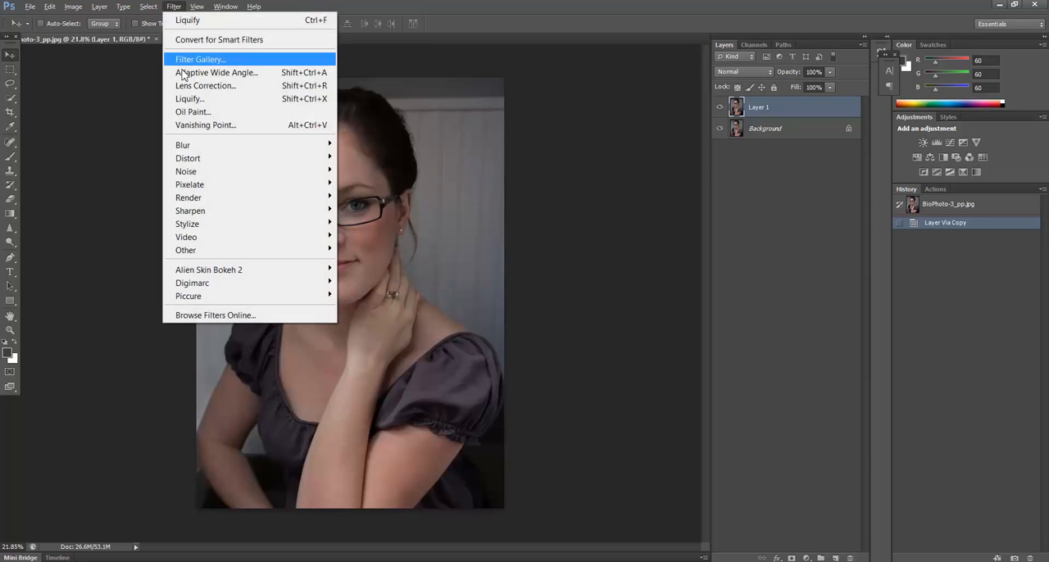
pyautogui.click(281, 100)
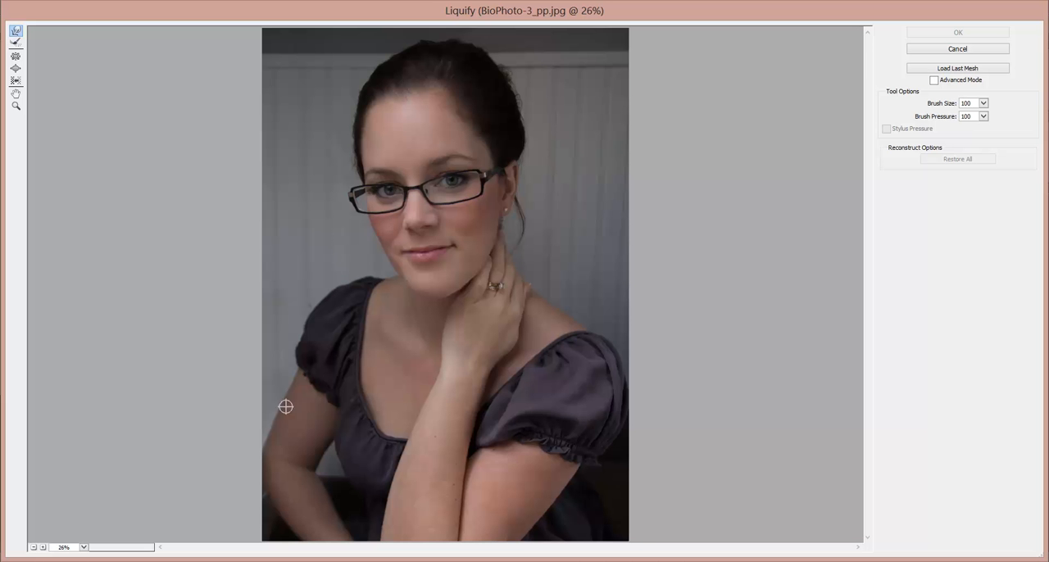
pyautogui.click(43, 548)
pyautogui.click(44, 548)
pyautogui.click(43, 548)
pyautogui.moveTo(595, 554); pyautogui.dragTo(654, 554)
pyautogui.moveTo(868, 246)
pyautogui.mouseDown()
pyautogui.moveTo(880, 399)
pyautogui.moveTo(869, 510)
pyautogui.mouseUp()
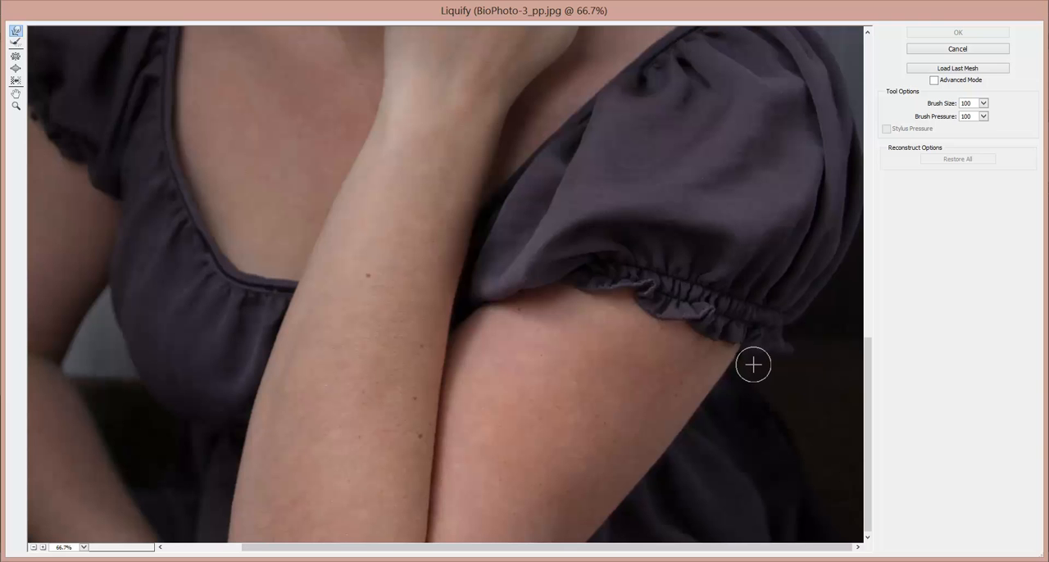
pyautogui.moveTo(751, 360)
pyautogui.mouseDown()
pyautogui.moveTo(733, 358)
pyautogui.moveTo(748, 356)
pyautogui.moveTo(735, 344)
pyautogui.mouseUp()
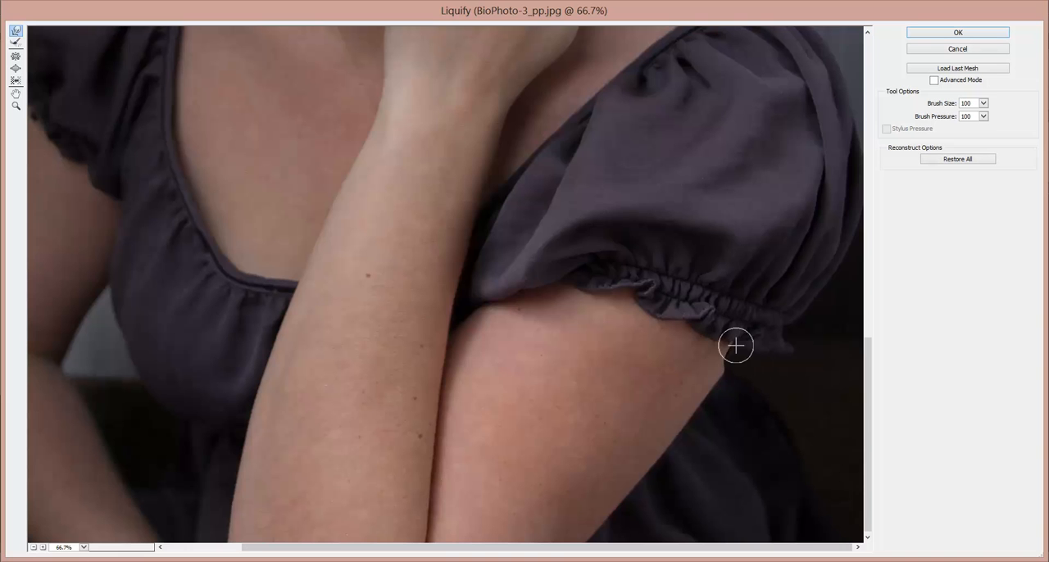
pyautogui.moveTo(741, 386)
pyautogui.mouseDown()
pyautogui.moveTo(716, 387)
pyautogui.moveTo(718, 408)
pyautogui.moveTo(700, 396)
pyautogui.moveTo(703, 414)
pyautogui.moveTo(718, 398)
pyautogui.moveTo(713, 381)
pyautogui.moveTo(724, 356)
pyautogui.mouseUp()
pyautogui.moveTo(704, 424)
pyautogui.mouseDown()
pyautogui.moveTo(691, 408)
pyautogui.moveTo(663, 440)
pyautogui.mouseUp()
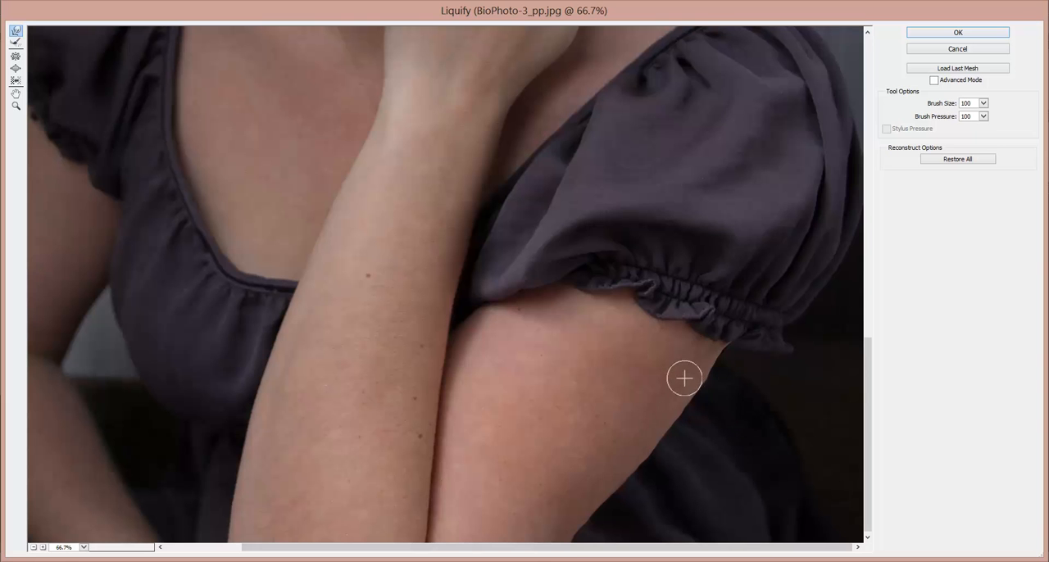
pyautogui.click(958, 32)
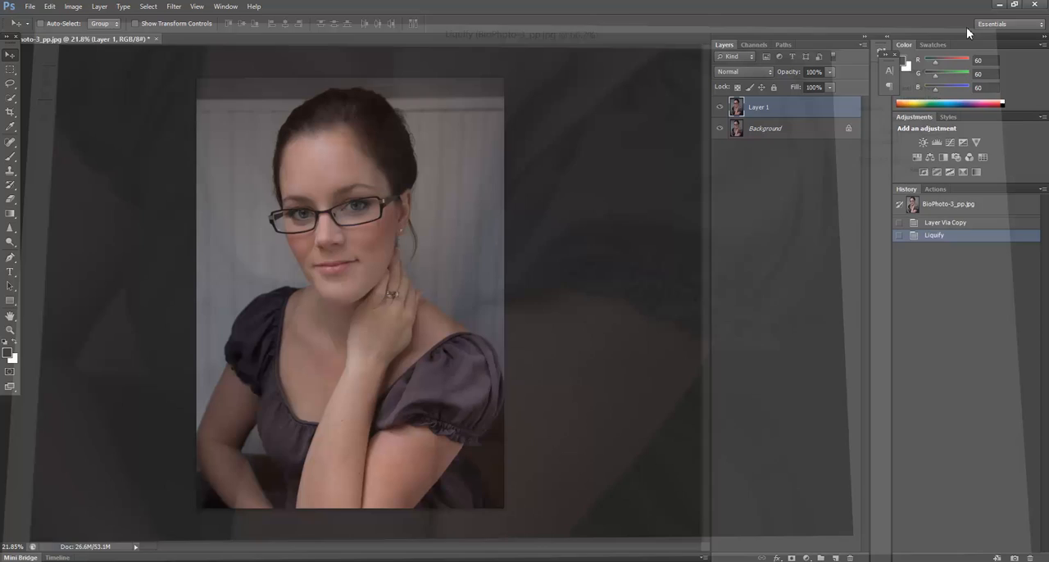
# Step: Compare the arm before and after the Liquify edit by switching Layer 1's visibility off and on
pyautogui.click(720, 107)
pyautogui.click(721, 109)
pyautogui.click(720, 109)
pyautogui.click(720, 109)
pyautogui.click(720, 108)
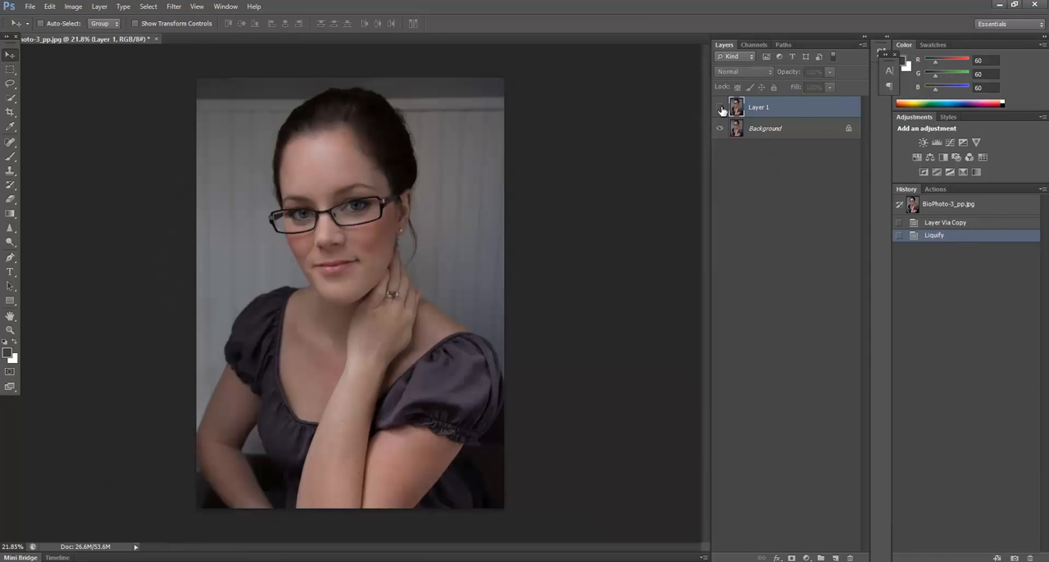
# Step: Delete the liquified Layer 1 and duplicate the Background layer as a fresh working copy
pyautogui.moveTo(799, 114); pyautogui.dragTo(852, 558)
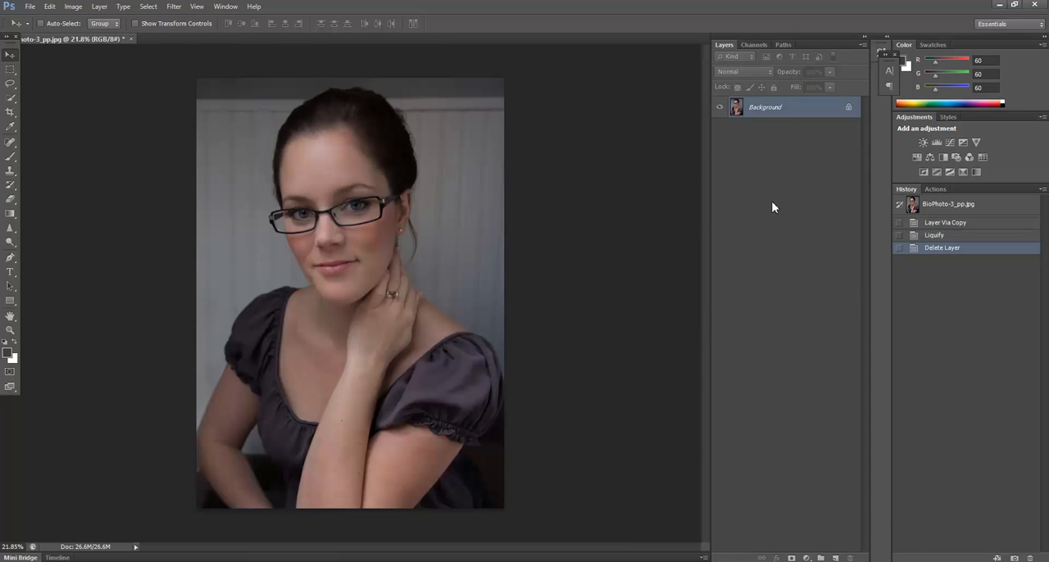
pyautogui.hotkey('ctrl', 'j')
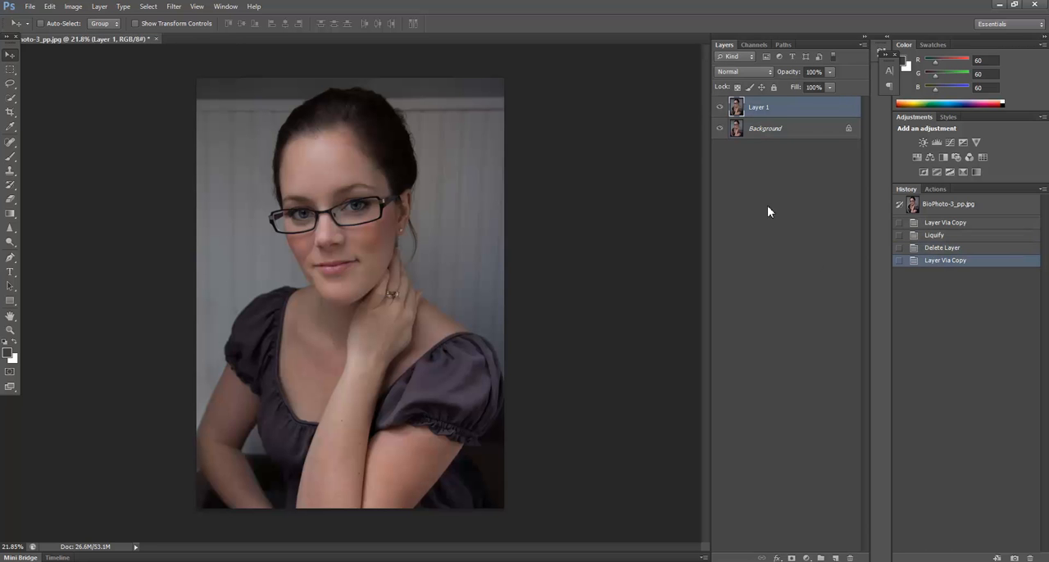
# Step: Lasso the outer part of the upper arm with some adjoining dark background and copy it onto a new layer
pyautogui.scroll(3, 471, 479)
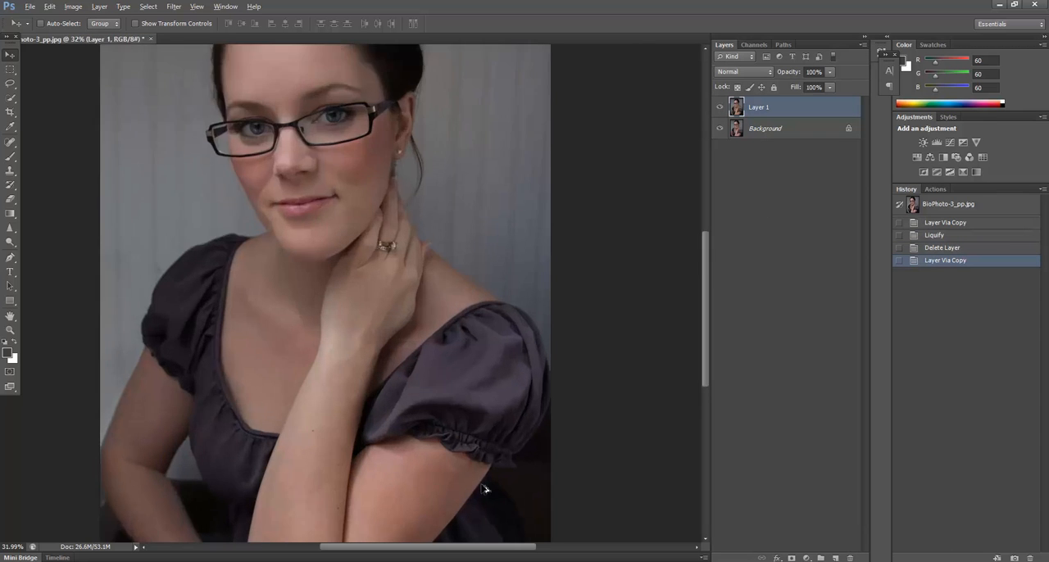
pyautogui.scroll(4, 483, 489)
pyautogui.scroll(-3, 269, 415)
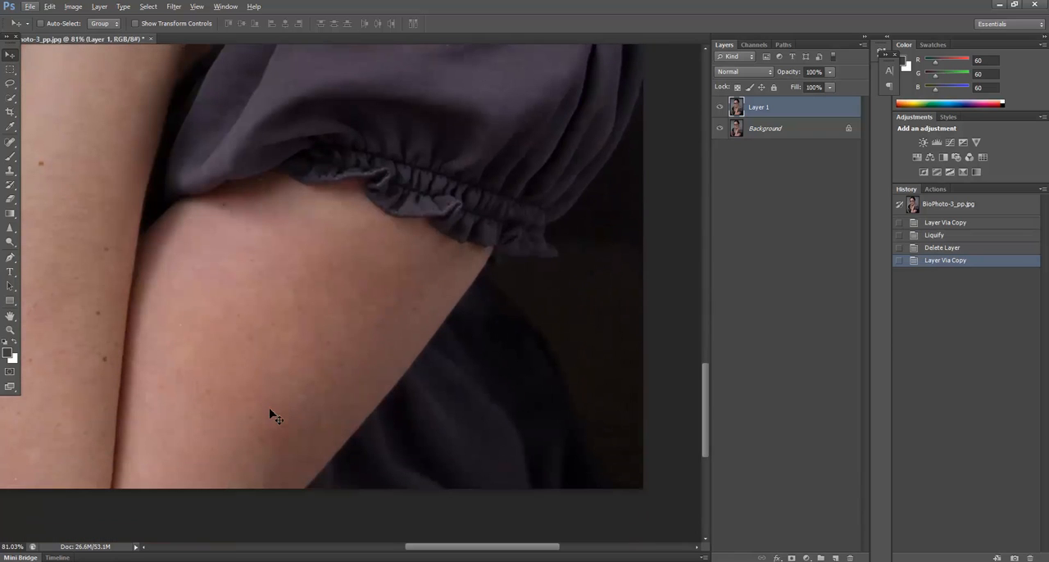
pyautogui.click(9, 83)
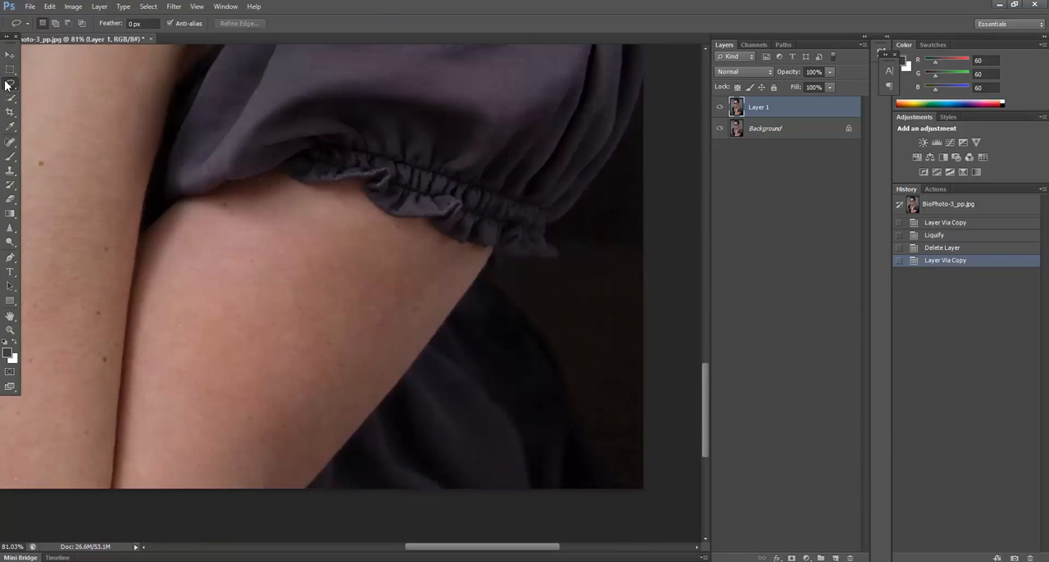
pyautogui.moveTo(501, 243)
pyautogui.mouseDown()
pyautogui.moveTo(381, 253)
pyautogui.moveTo(292, 308)
pyautogui.mouseUp()
pyautogui.moveTo(226, 401)
pyautogui.mouseDown()
pyautogui.moveTo(181, 479)
pyautogui.moveTo(212, 511)
pyautogui.moveTo(370, 531)
pyautogui.moveTo(465, 437)
pyautogui.moveTo(516, 297)
pyautogui.moveTo(496, 243)
pyautogui.mouseUp()
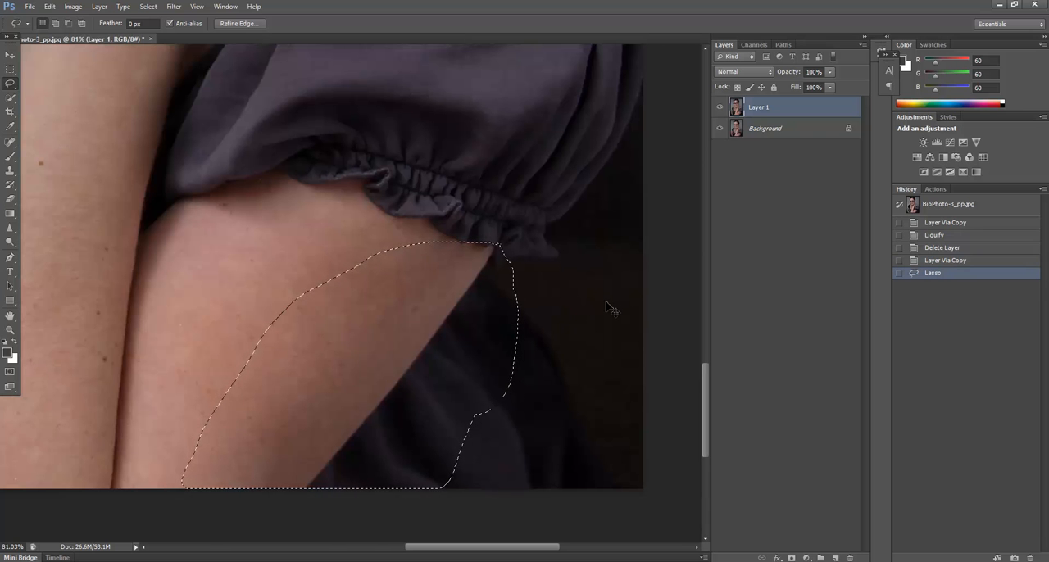
pyautogui.hotkey('ctrl', 'c')
pyautogui.hotkey('ctrl', 'v')
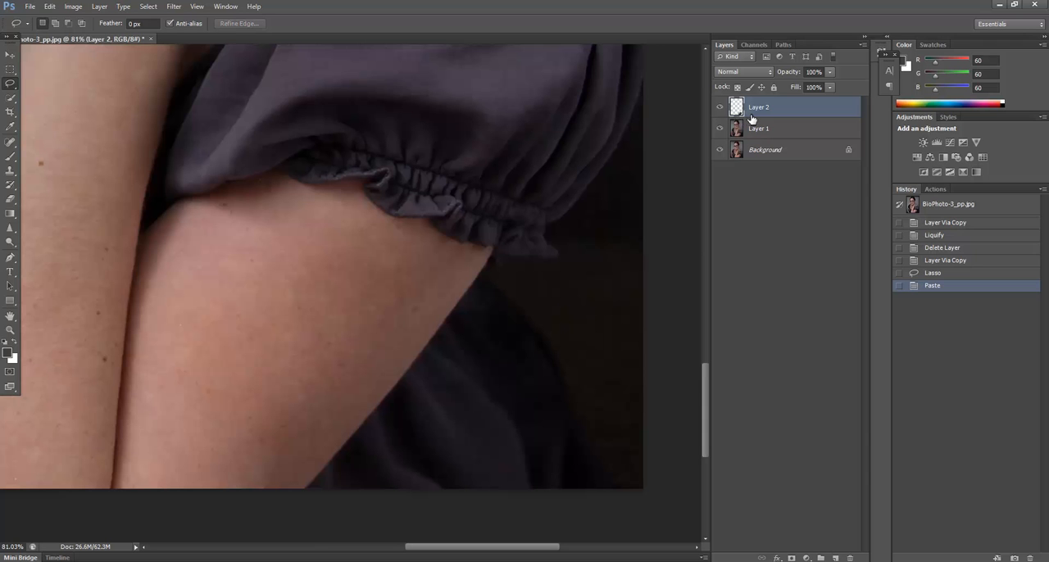
# Step: Warp the copied arm piece inward beneath the sleeve ruffle to slim the upper arm, and flatten the image
pyautogui.hotkey('ctrl', 't')
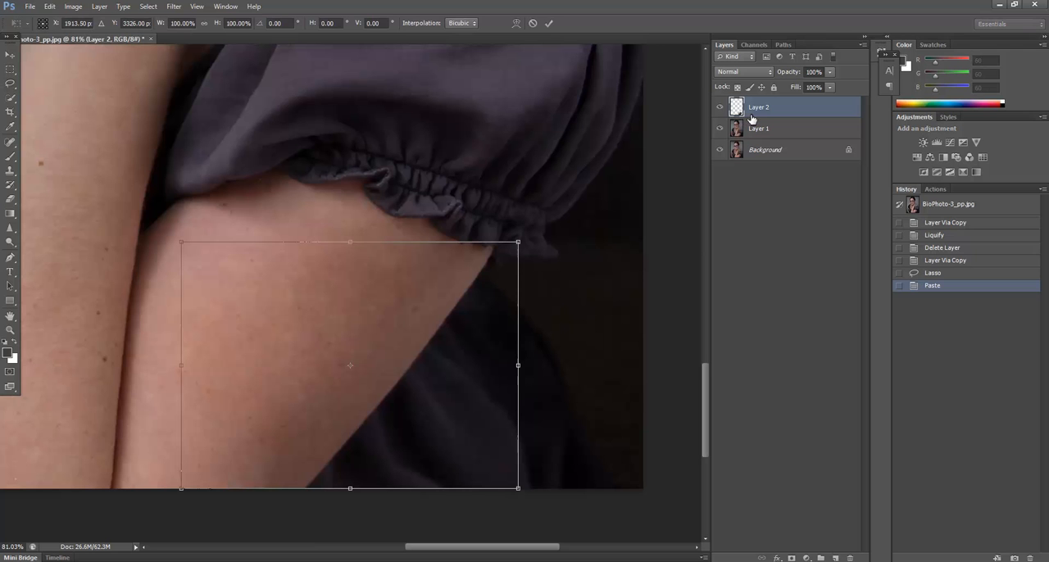
pyautogui.rightClick(449, 303)
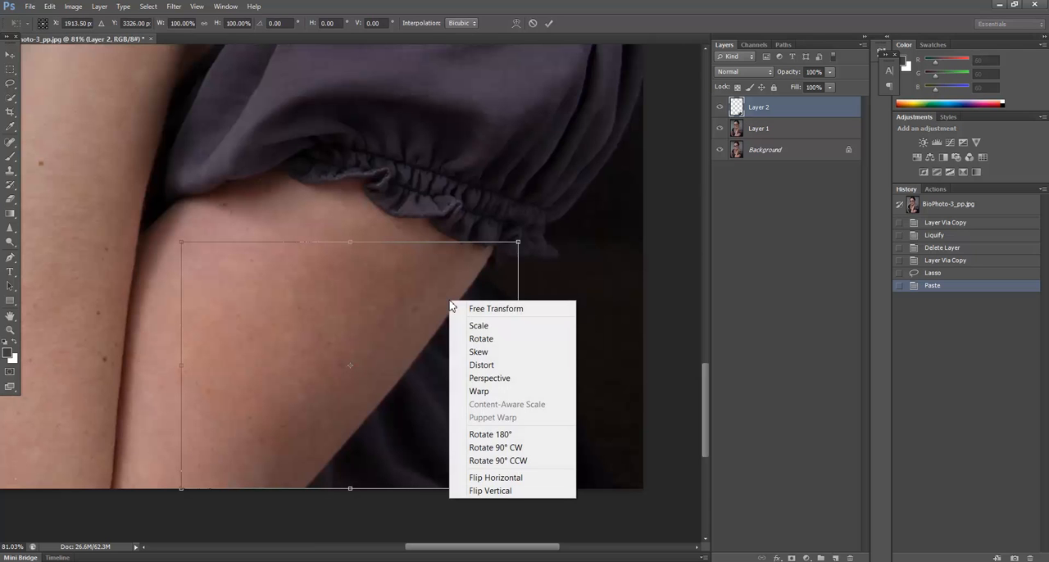
pyautogui.click(497, 391)
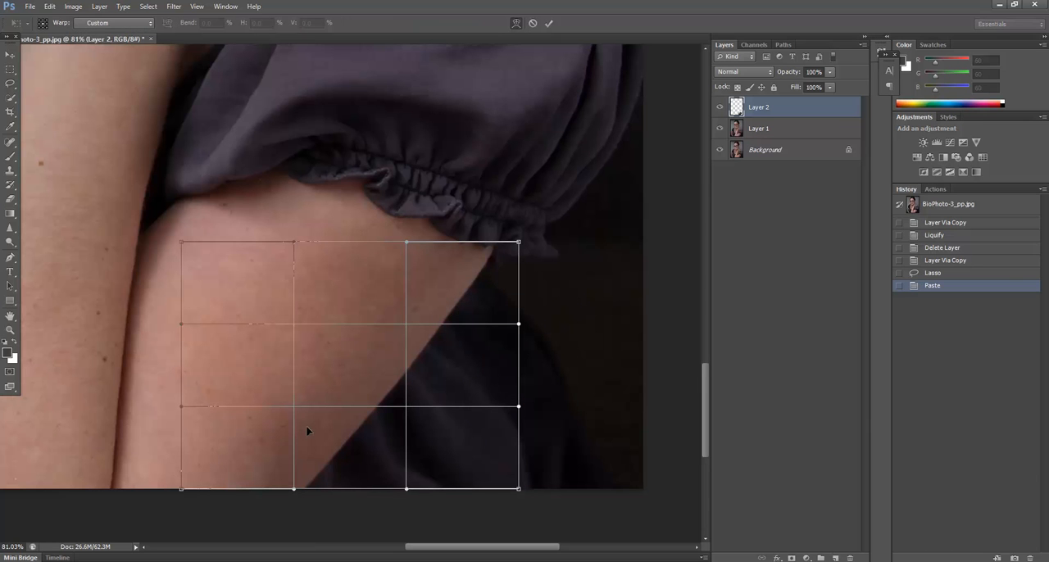
pyautogui.moveTo(293, 405); pyautogui.dragTo(243, 491)
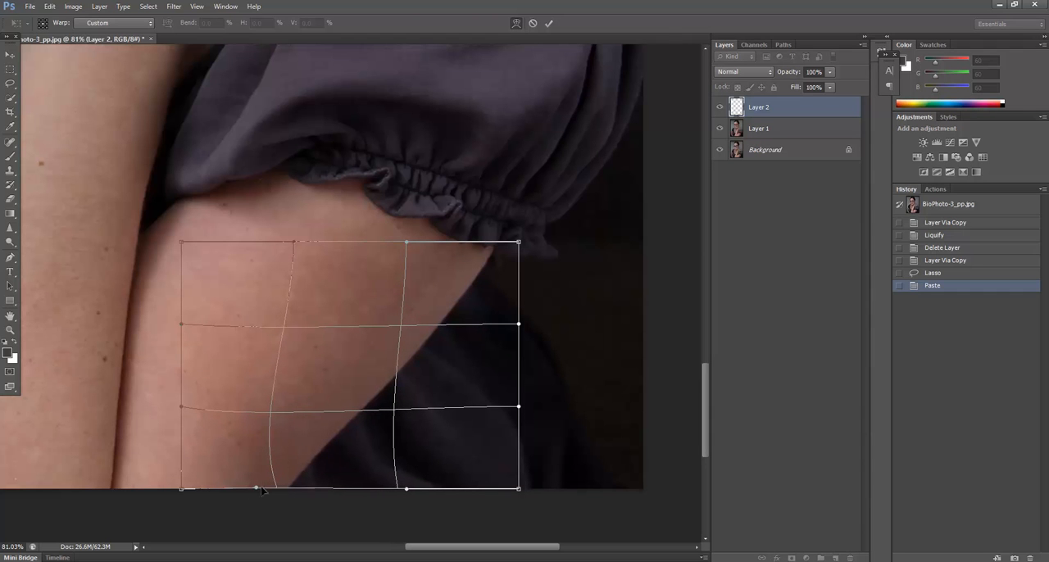
pyautogui.moveTo(396, 412); pyautogui.dragTo(460, 228)
pyautogui.moveTo(517, 323); pyautogui.dragTo(469, 289)
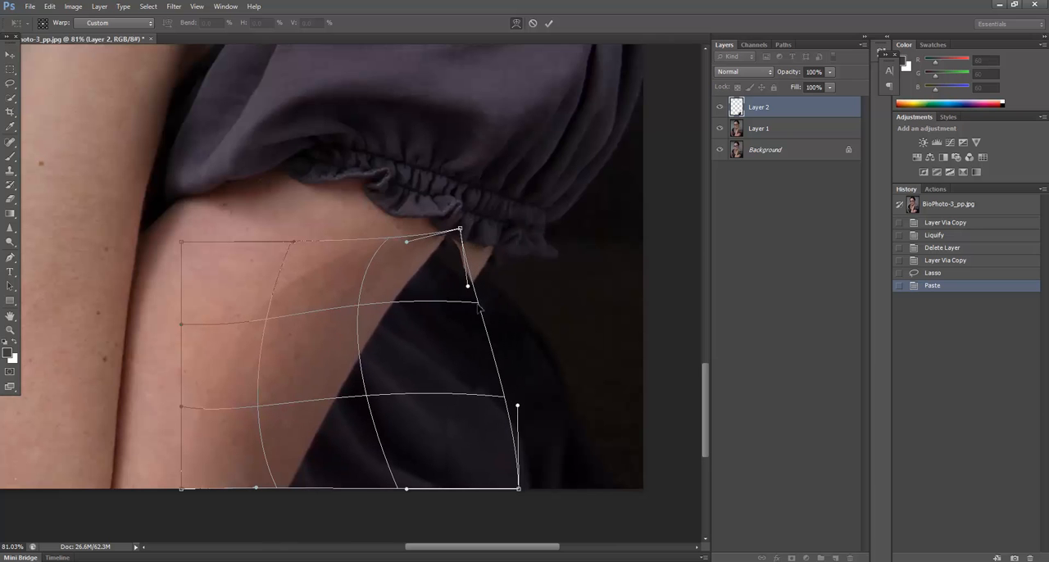
pyautogui.moveTo(363, 312); pyautogui.dragTo(366, 312)
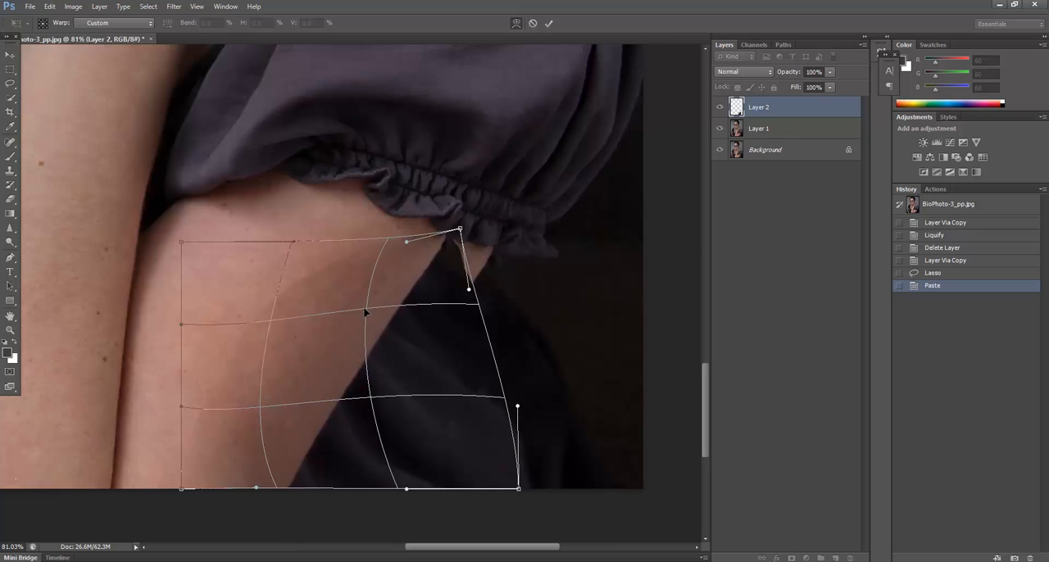
pyautogui.moveTo(369, 400); pyautogui.dragTo(381, 406)
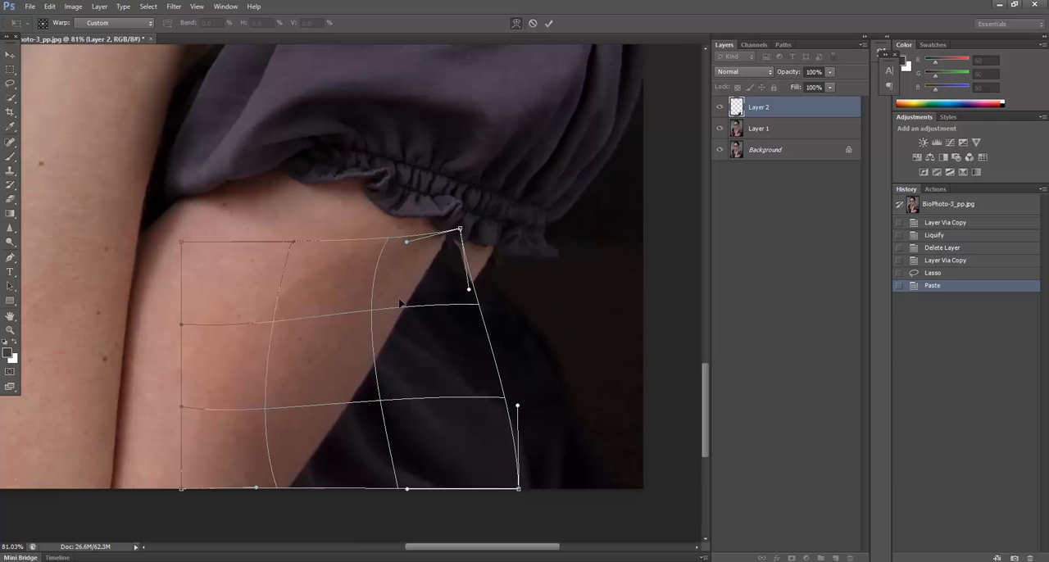
pyautogui.press('Return')
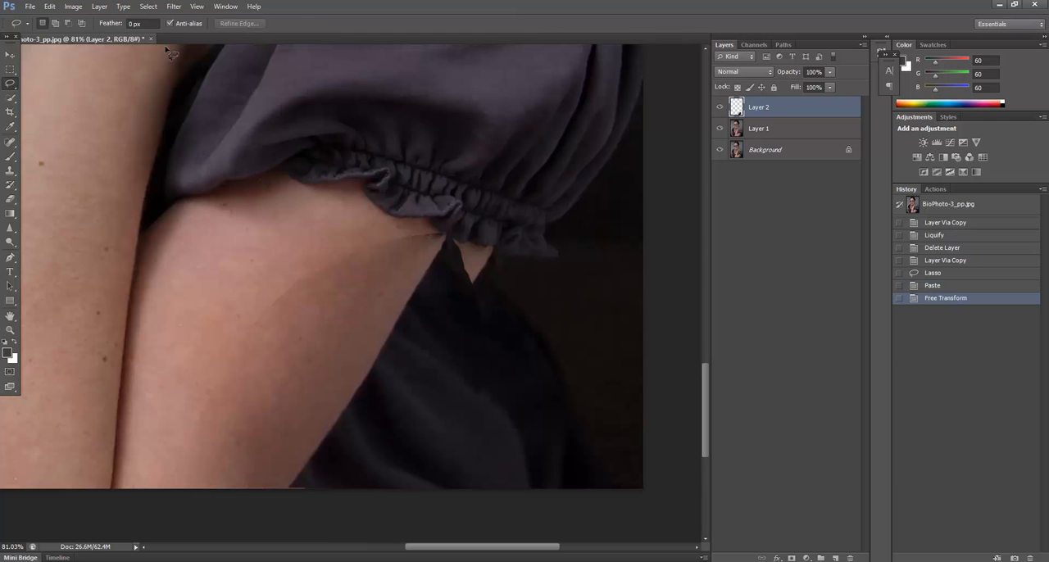
pyautogui.click(100, 7)
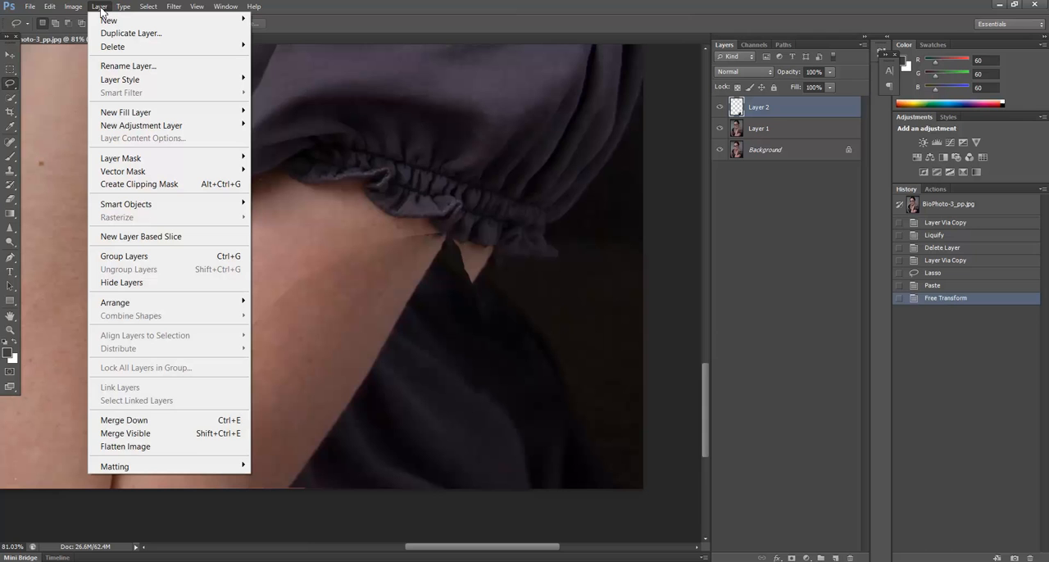
pyautogui.click(190, 449)
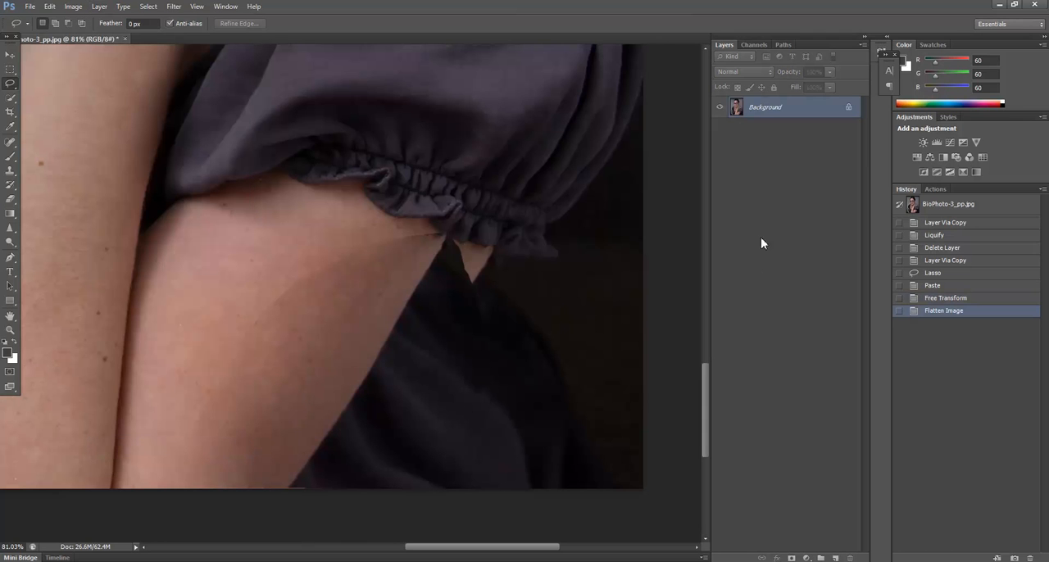
# Step: Heal the seams in the dark fabric and background beside the arm with the Spot Healing Brush
pyautogui.click(11, 141)
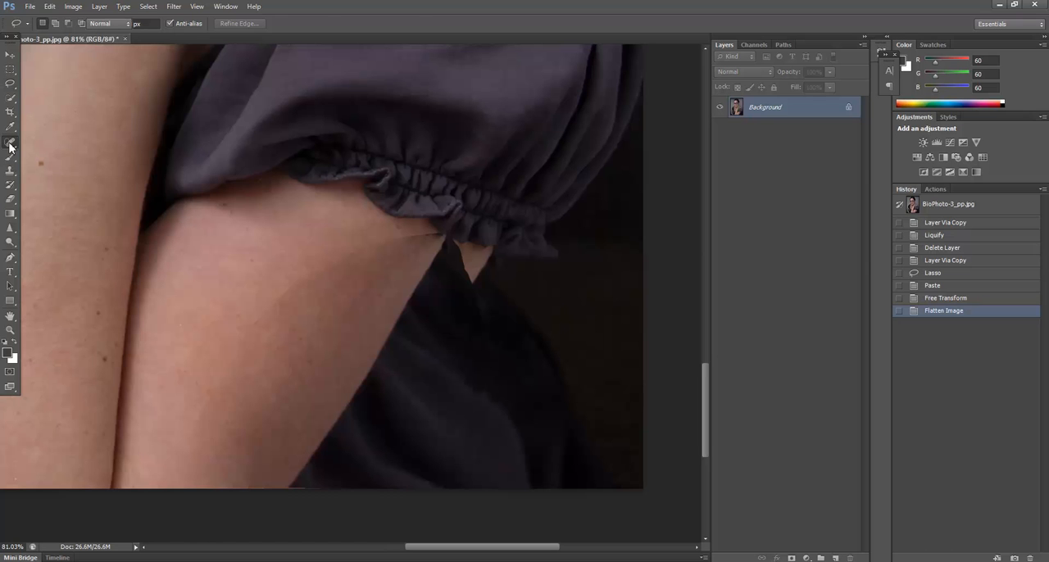
pyautogui.moveTo(434, 491)
pyautogui.mouseDown()
pyautogui.moveTo(421, 499)
pyautogui.moveTo(443, 489)
pyautogui.mouseUp()
pyautogui.moveTo(450, 436)
pyautogui.mouseDown()
pyautogui.moveTo(450, 466)
pyautogui.moveTo(452, 437)
pyautogui.mouseUp()
pyautogui.moveTo(472, 401)
pyautogui.mouseDown()
pyautogui.moveTo(490, 369)
pyautogui.moveTo(502, 406)
pyautogui.mouseUp()
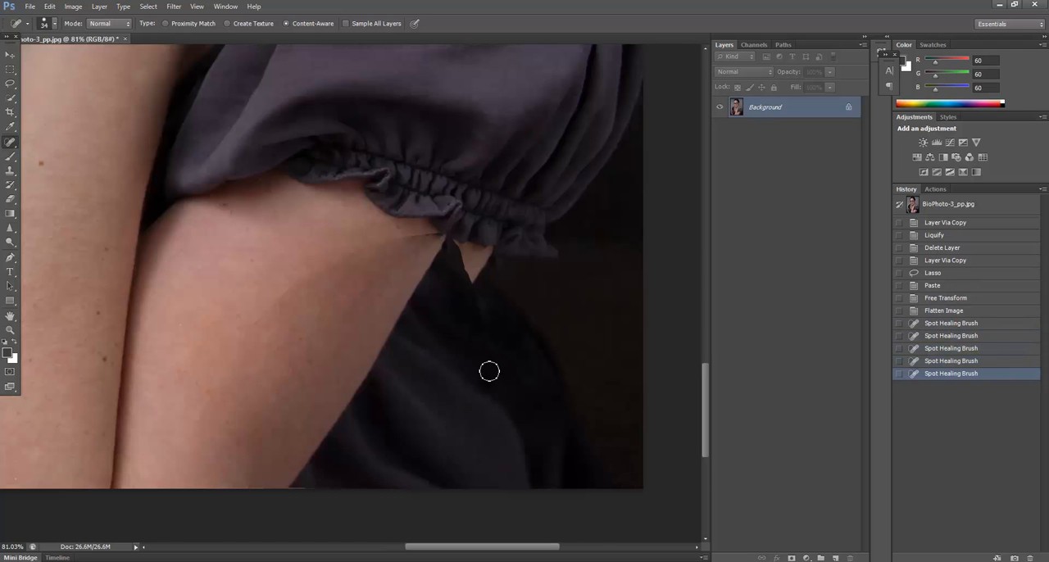
pyautogui.click(478, 321)
pyautogui.moveTo(472, 314)
pyautogui.mouseDown()
pyautogui.moveTo(466, 266)
pyautogui.moveTo(410, 235)
pyautogui.mouseUp()
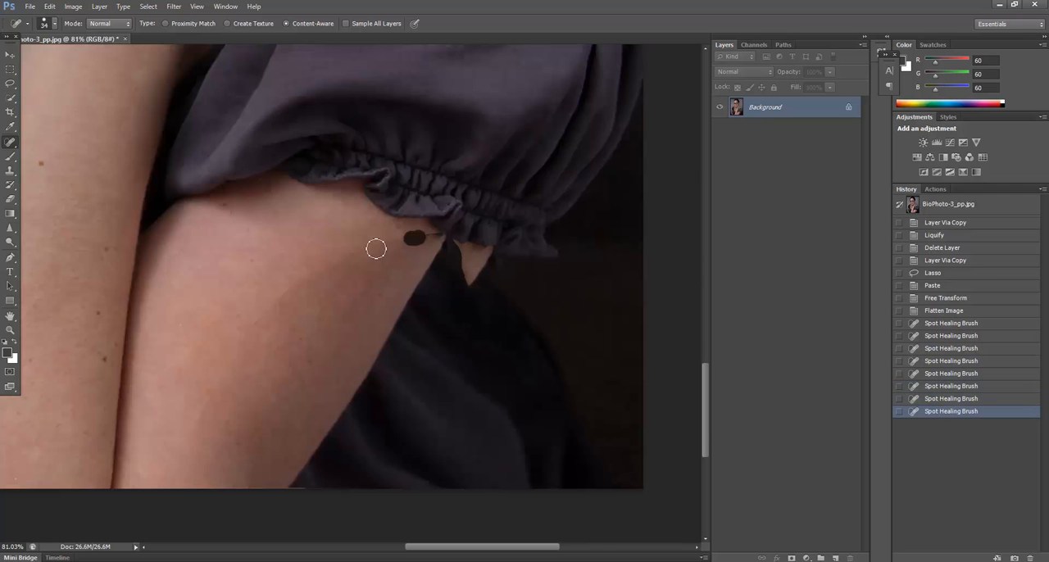
# Step: Heal the seam running across the upper arm's skin with the Spot Healing Brush
pyautogui.moveTo(352, 259)
pyautogui.mouseDown()
pyautogui.moveTo(280, 303)
pyautogui.moveTo(190, 388)
pyautogui.mouseUp()
pyautogui.moveTo(240, 360); pyautogui.dragTo(188, 493)
pyautogui.moveTo(251, 330)
pyautogui.mouseDown()
pyautogui.moveTo(274, 298)
pyautogui.moveTo(336, 254)
pyautogui.moveTo(321, 273)
pyautogui.mouseUp()
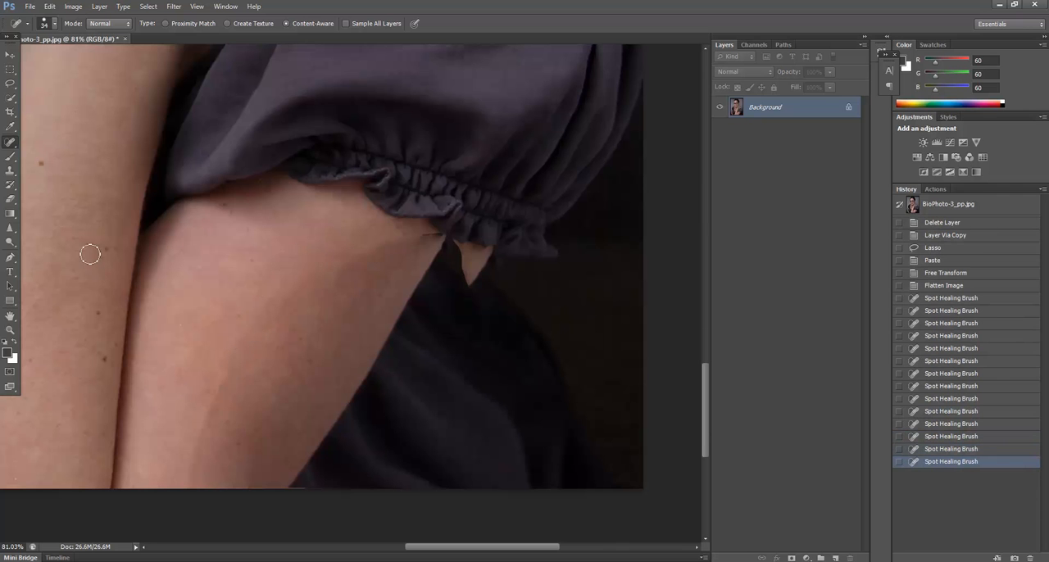
# Step: Cover the leftover tip of skin beneath the sleeve ruffle with dark background using the Clone Stamp
pyautogui.click(9, 174)
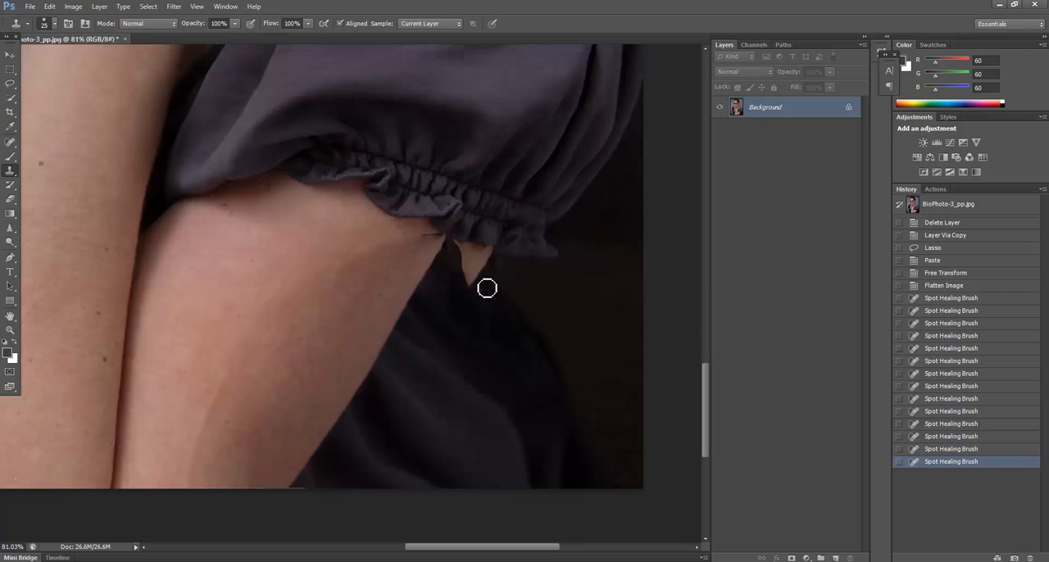
pyautogui.moveTo(485, 279)
pyautogui.mouseDown()
pyautogui.moveTo(510, 308)
pyautogui.moveTo(487, 286)
pyautogui.moveTo(523, 310)
pyautogui.moveTo(494, 276)
pyautogui.moveTo(464, 267)
pyautogui.moveTo(497, 275)
pyautogui.moveTo(462, 262)
pyautogui.moveTo(510, 269)
pyautogui.moveTo(488, 260)
pyautogui.moveTo(496, 255)
pyautogui.moveTo(482, 265)
pyautogui.mouseUp()
pyautogui.moveTo(515, 298); pyautogui.dragTo(527, 312)
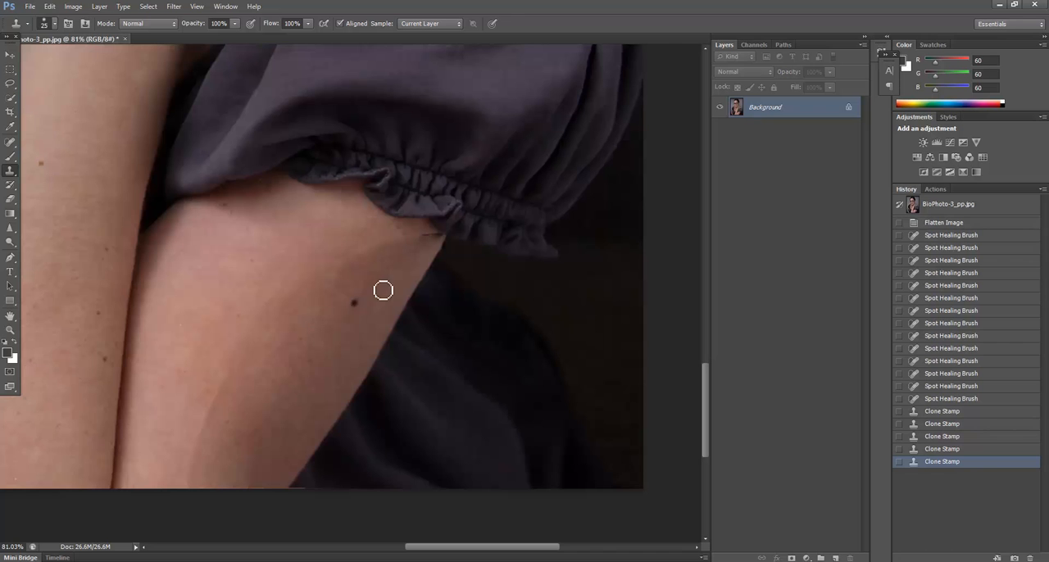
# Step: Clone clean skin over the dark crease on the upper arm just under the sleeve ruffle
pyautogui.scroll(1, 381, 242)
pyautogui.moveTo(355, 246); pyautogui.dragTo(398, 251)
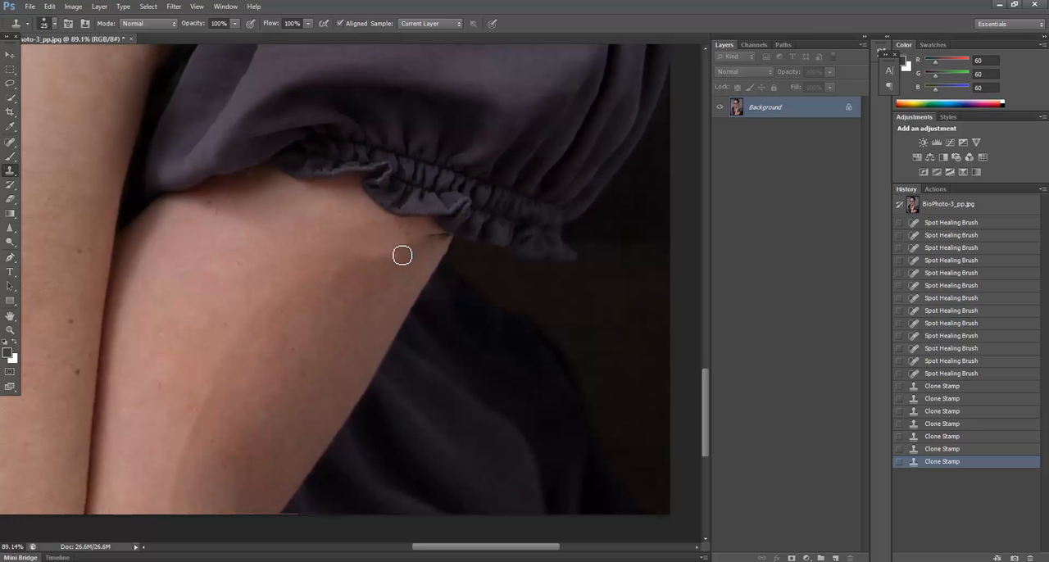
pyautogui.moveTo(424, 240)
pyautogui.mouseDown()
pyautogui.moveTo(447, 240)
pyautogui.moveTo(419, 247)
pyautogui.mouseUp()
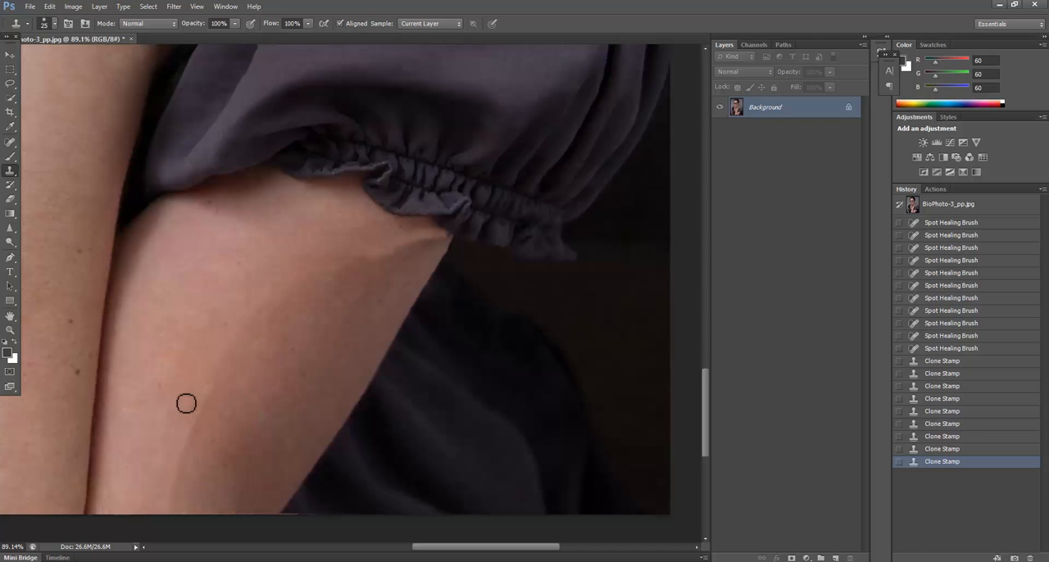
# Step: Patch the crease on the upper arm beneath the sleeve ruffle with smooth neighbouring skin using the Patch Tool
pyautogui.click(13, 149)
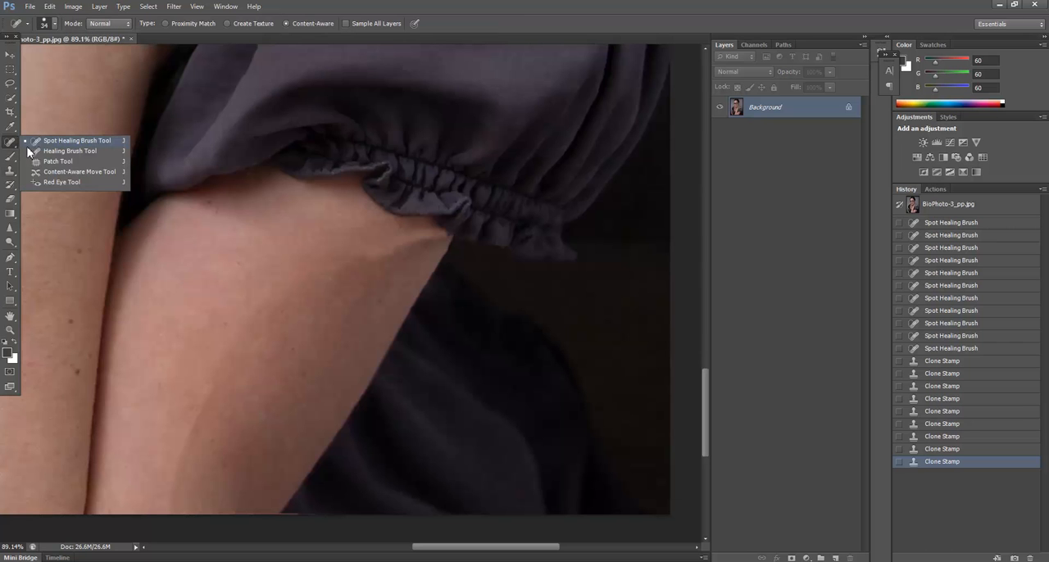
pyautogui.click(81, 162)
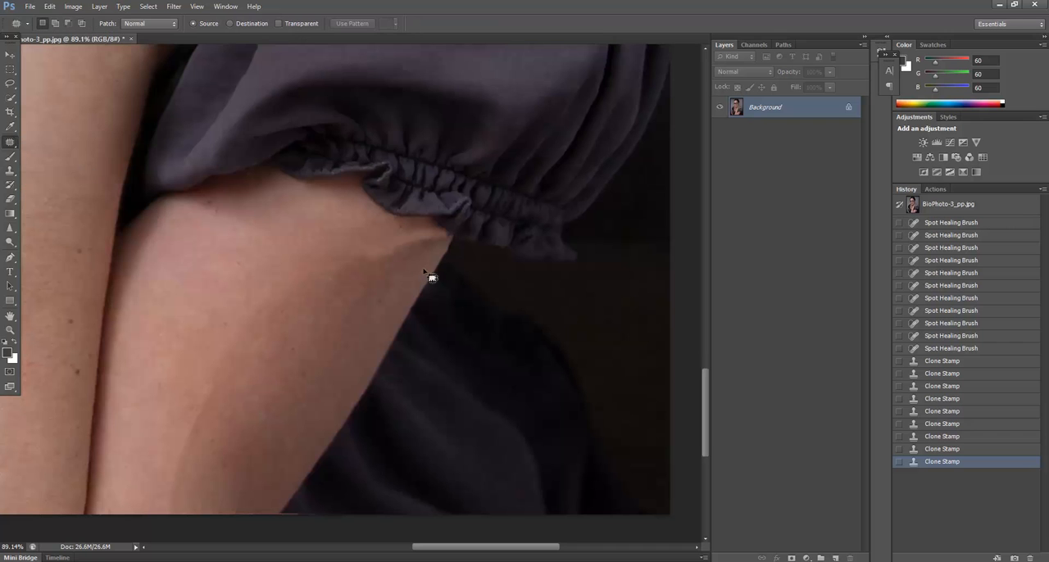
pyautogui.moveTo(439, 236); pyautogui.dragTo(361, 242)
pyautogui.moveTo(418, 261); pyautogui.dragTo(419, 257)
pyautogui.moveTo(347, 265)
pyautogui.mouseDown()
pyautogui.moveTo(246, 257)
pyautogui.moveTo(250, 242)
pyautogui.moveTo(265, 262)
pyautogui.mouseUp()
# Step: Patch the faint seam running down the middle of the upper arm with clean skin and clear the selection
pyautogui.moveTo(232, 301); pyautogui.dragTo(207, 364)
pyautogui.moveTo(161, 488)
pyautogui.mouseDown()
pyautogui.moveTo(188, 534)
pyautogui.moveTo(259, 300)
pyautogui.moveTo(245, 289)
pyautogui.mouseUp()
pyautogui.moveTo(238, 341); pyautogui.dragTo(222, 292)
pyautogui.hotkey('ctrl', 'd')
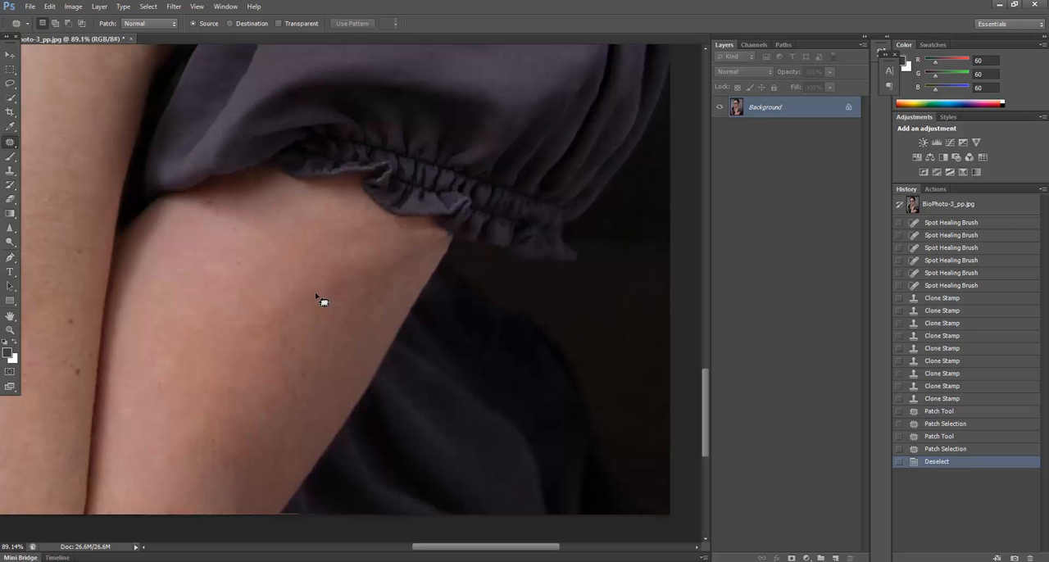
# Step: Compare the whole portrait's original opened state with the latest retouched state twice, ending on the retouched version
pyautogui.scroll(-6, 351, 374)
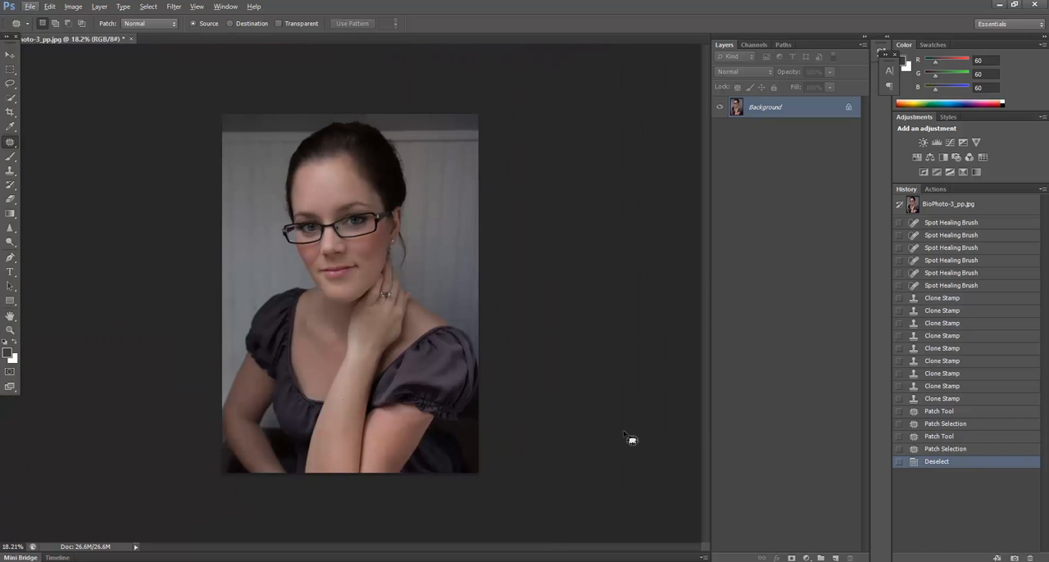
pyautogui.click(970, 207)
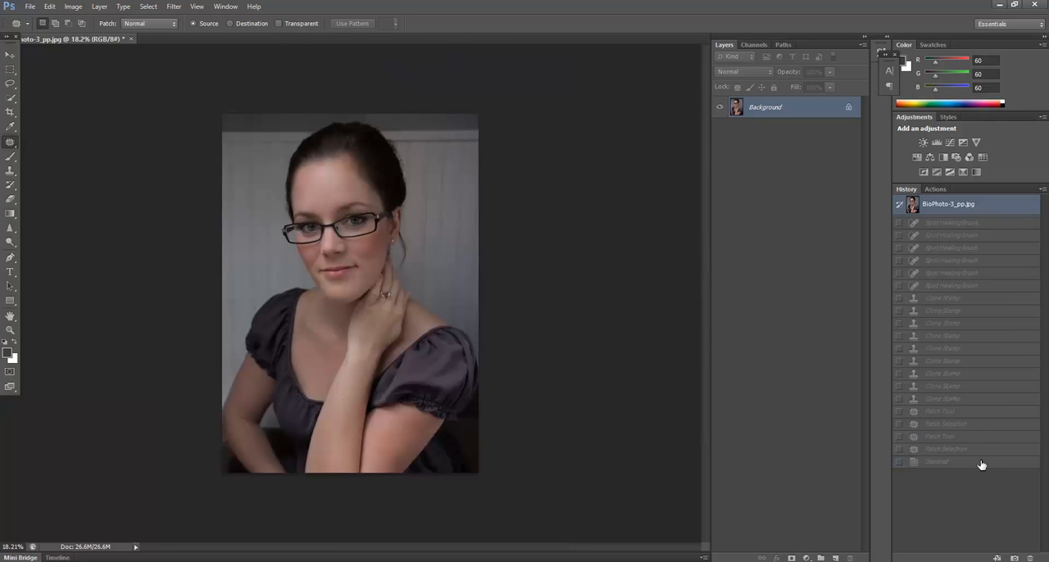
pyautogui.click(982, 464)
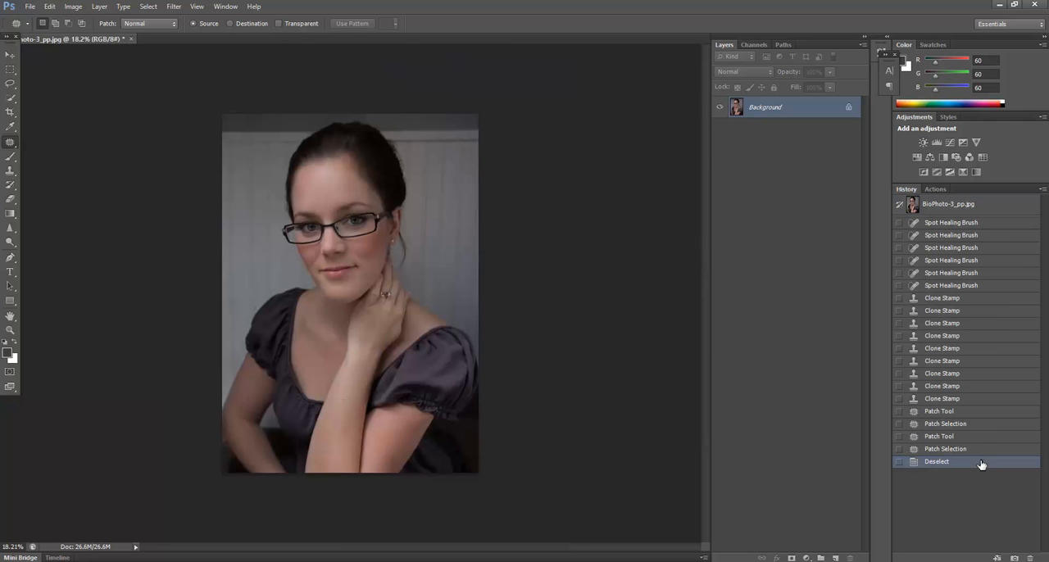
pyautogui.click(991, 210)
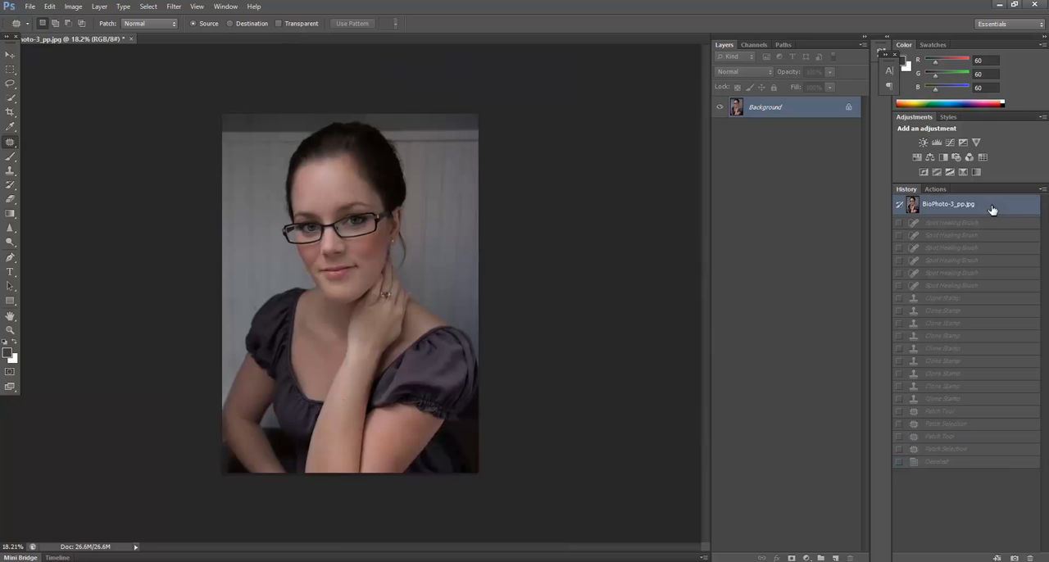
pyautogui.click(993, 465)
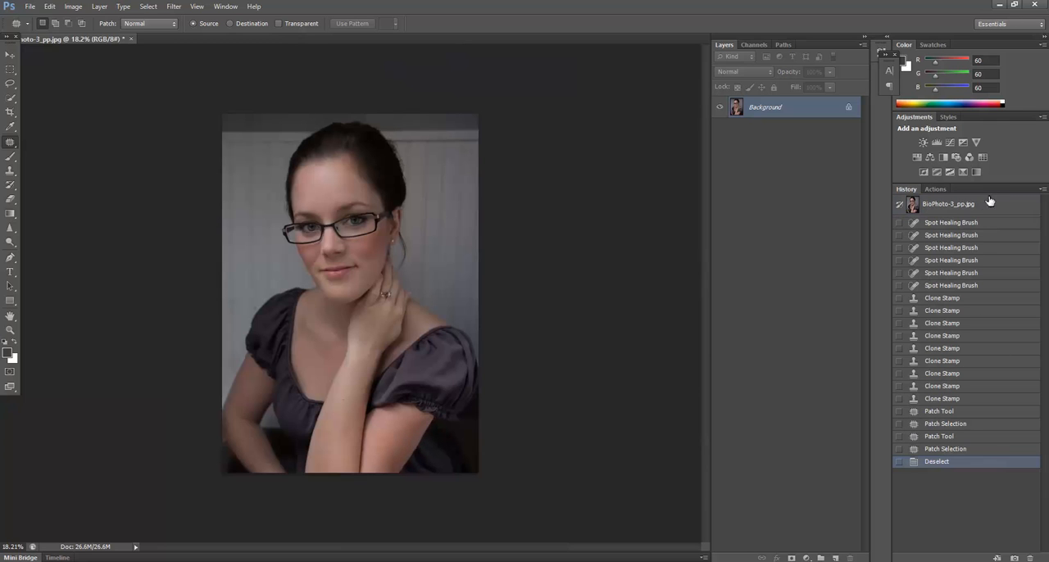